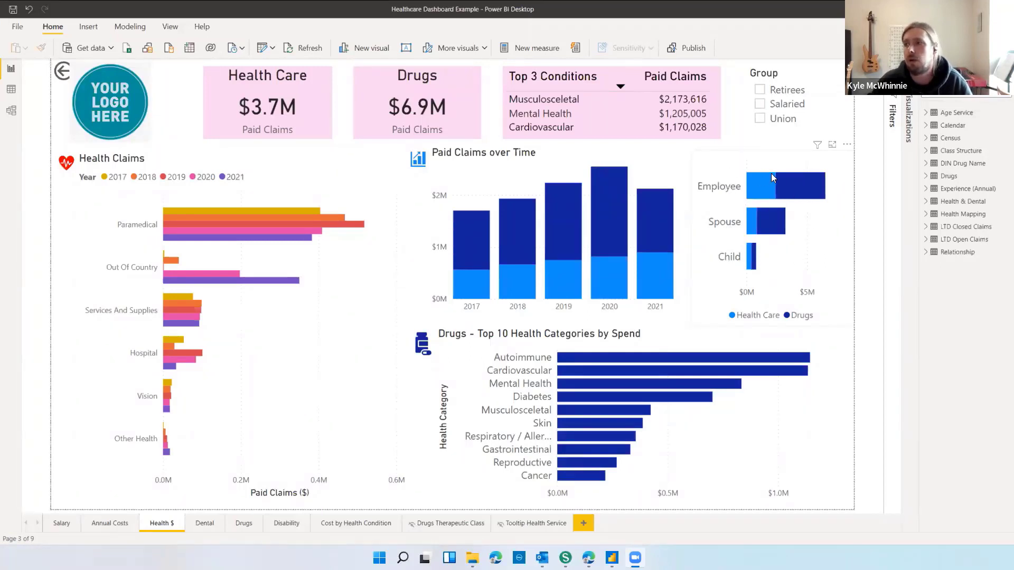
# Cross-filter the Health $ page to Employee claims via the Employee/Spouse/Child chart.
pyautogui.click(722, 191)
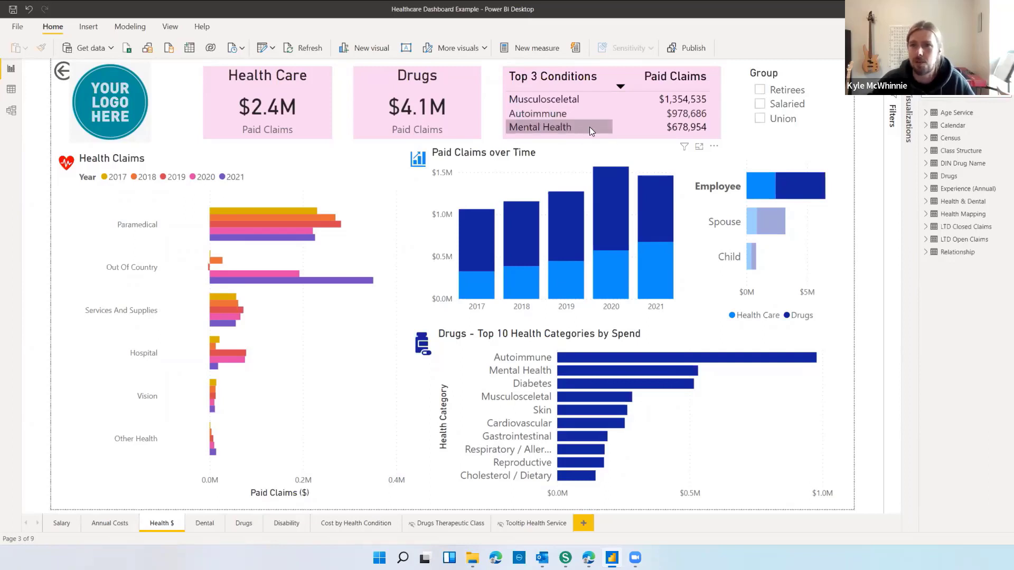
# Deselect Employee to restore the unfiltered $3.7M health care and $6.9M drug totals.
pyautogui.click(725, 188)
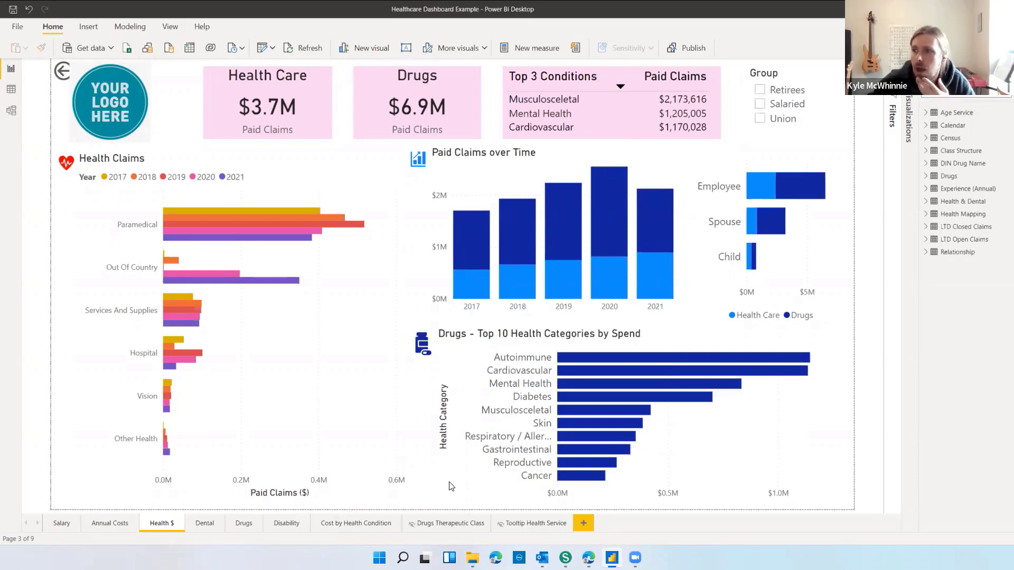
pyautogui.moveTo(592, 153)
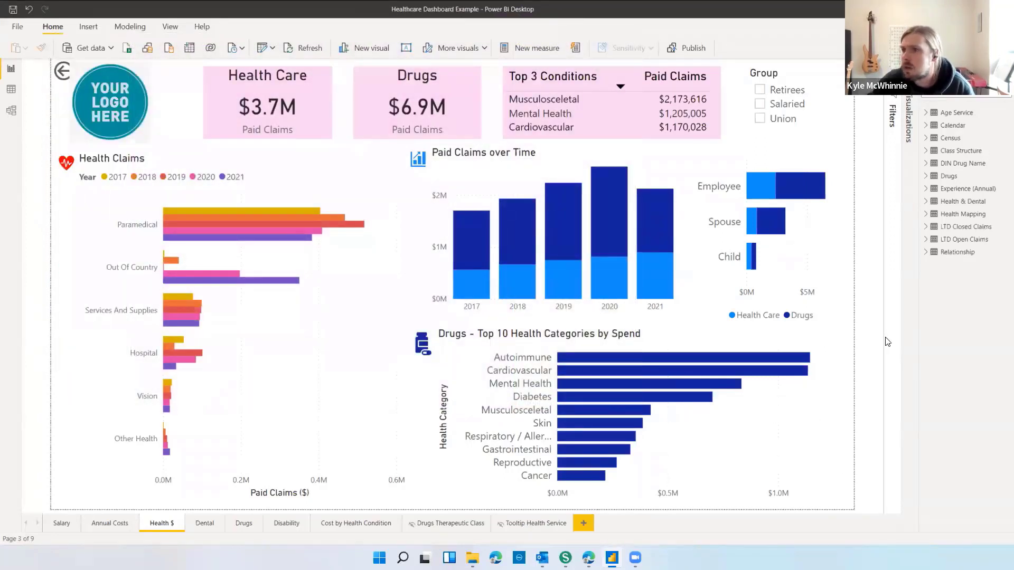
pyautogui.moveTo(563, 230)
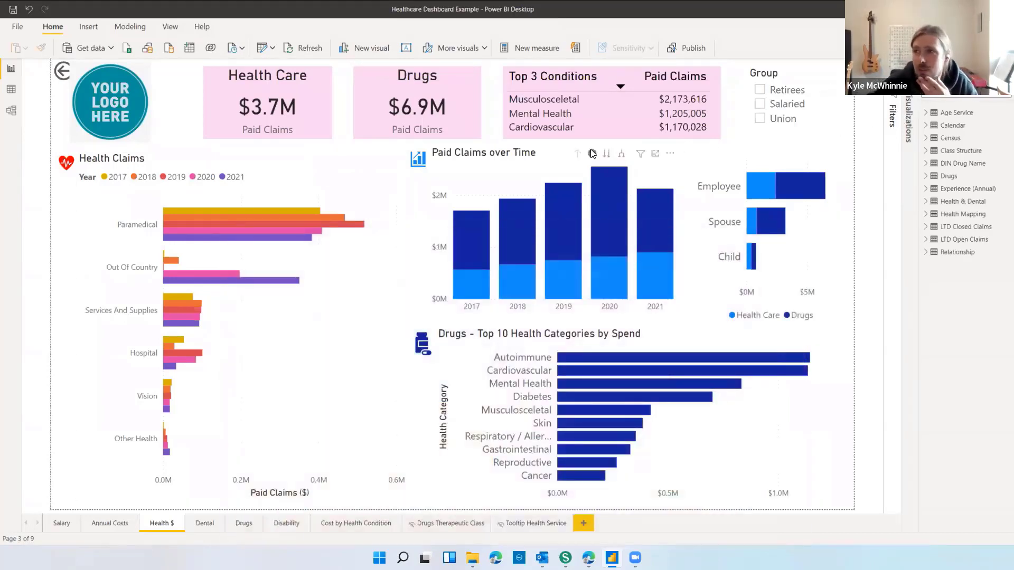
# Filter the page to Mental Health from the Top 3 Conditions table.
pyautogui.click(529, 114)
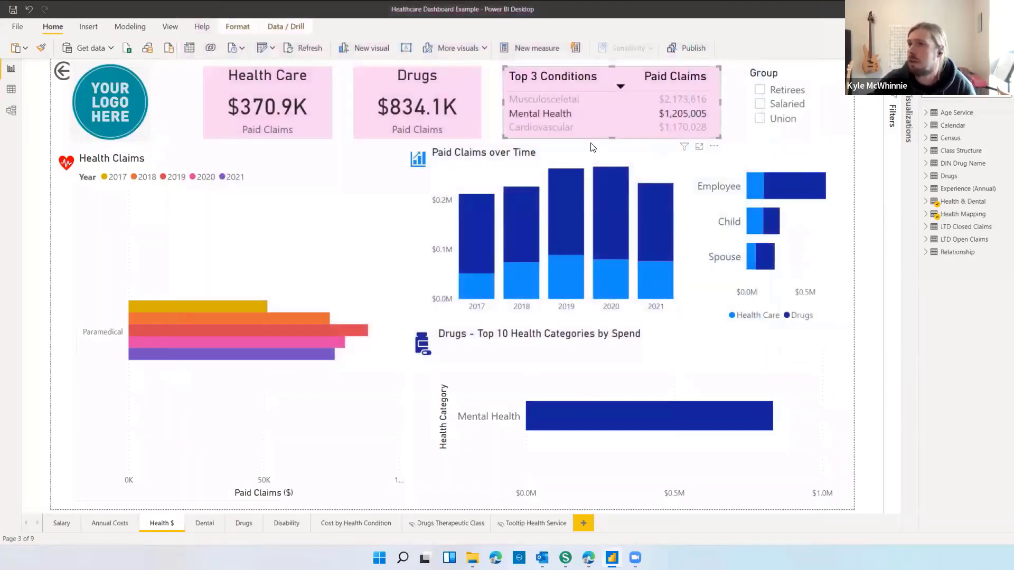
# Deselect the Mental Health row to restore all conditions ($3.7M health care, $6.9M drugs).
pyautogui.click(548, 113)
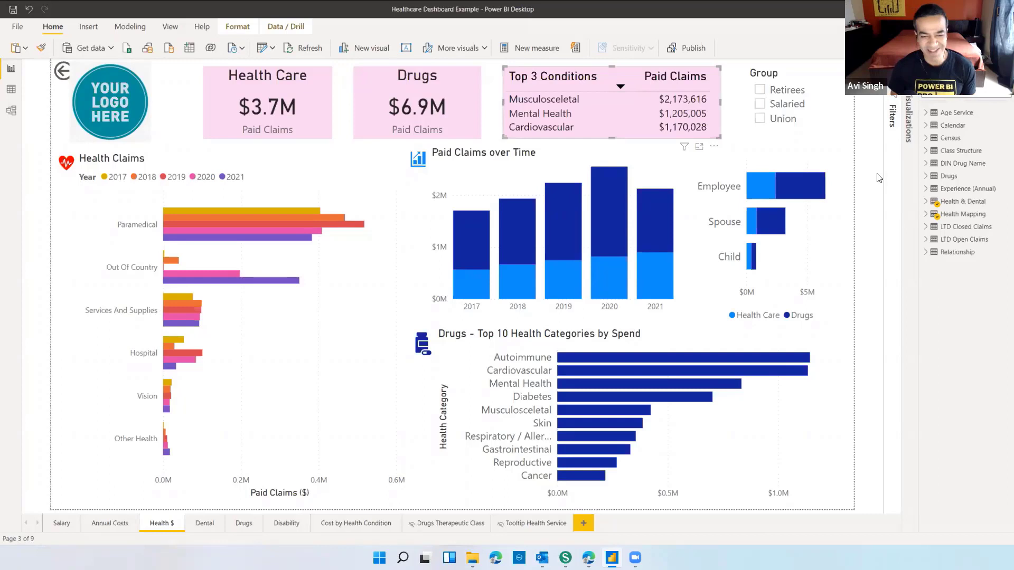
pyautogui.moveTo(238, 237)
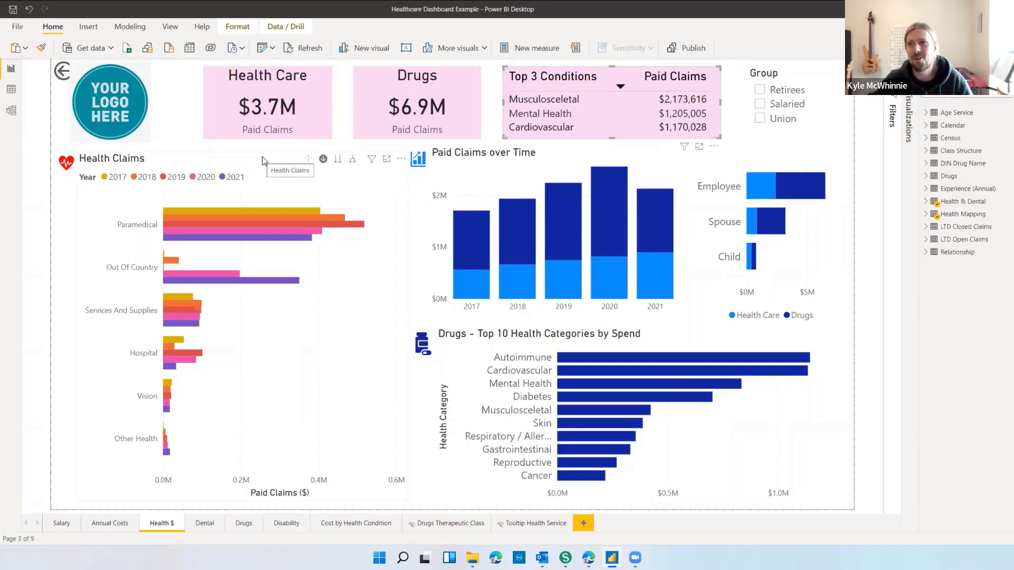
pyautogui.click(176, 142)
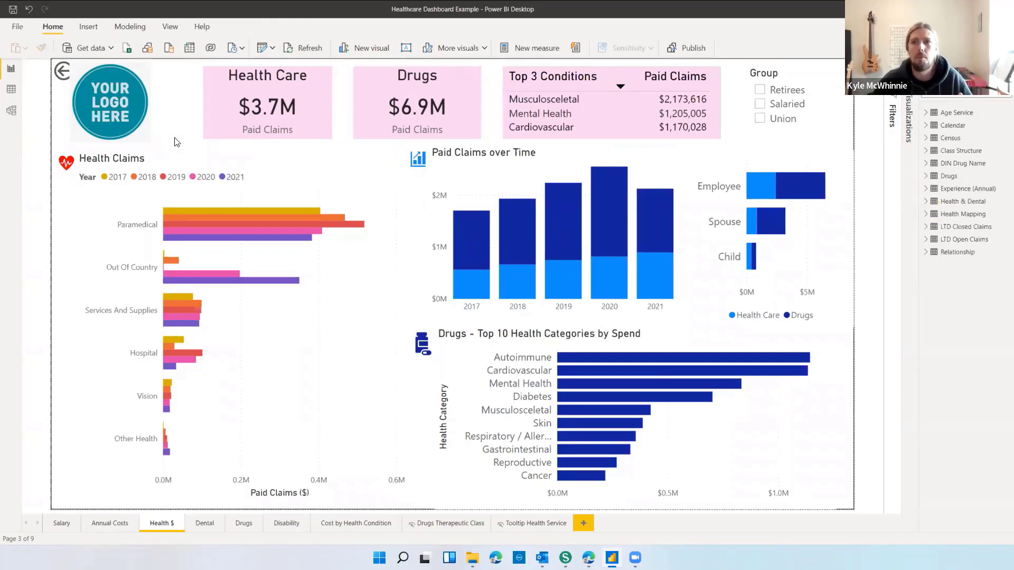